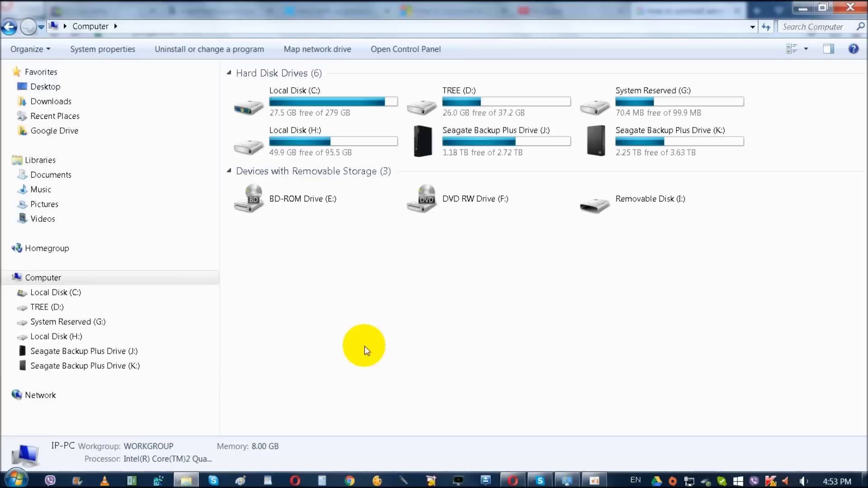
Open the Get Windows 10 upgrade window, view its options, then close it.
left_click(738, 481)
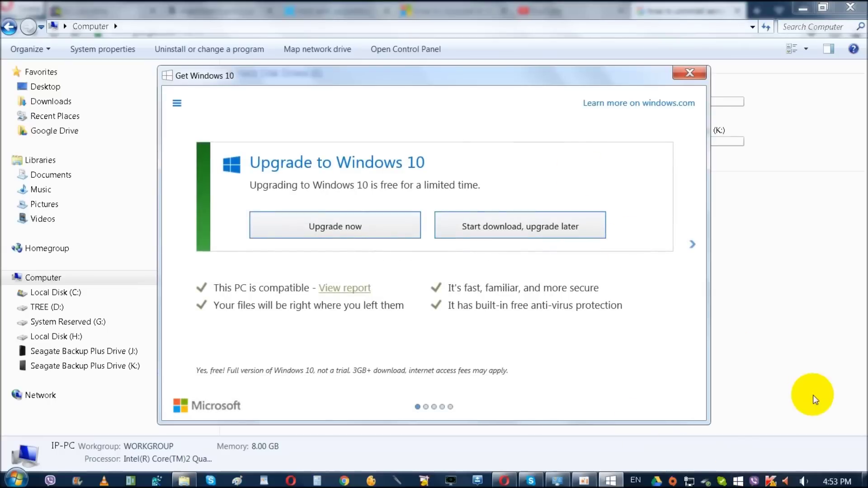
right_click(738, 481)
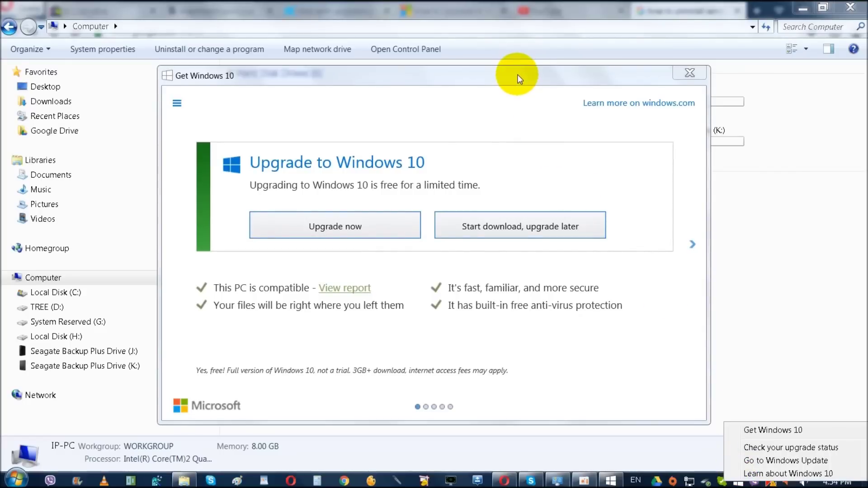
left_click_drag(517, 74, 508, 69)
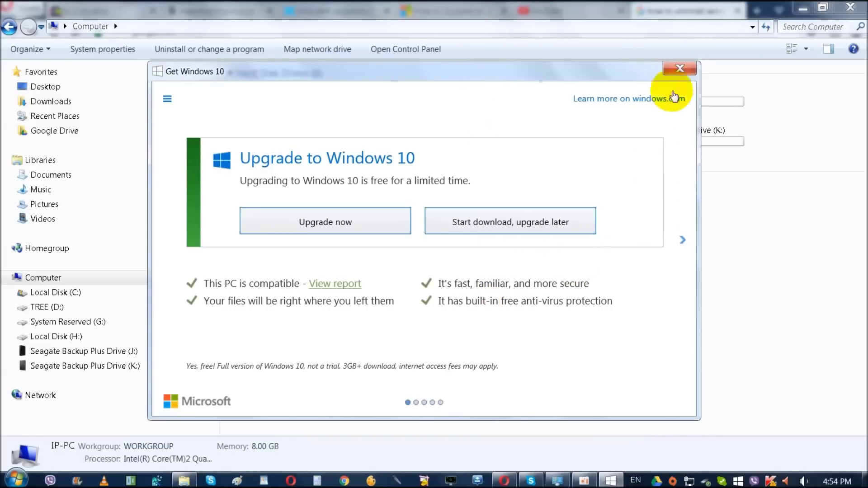
left_click(679, 69)
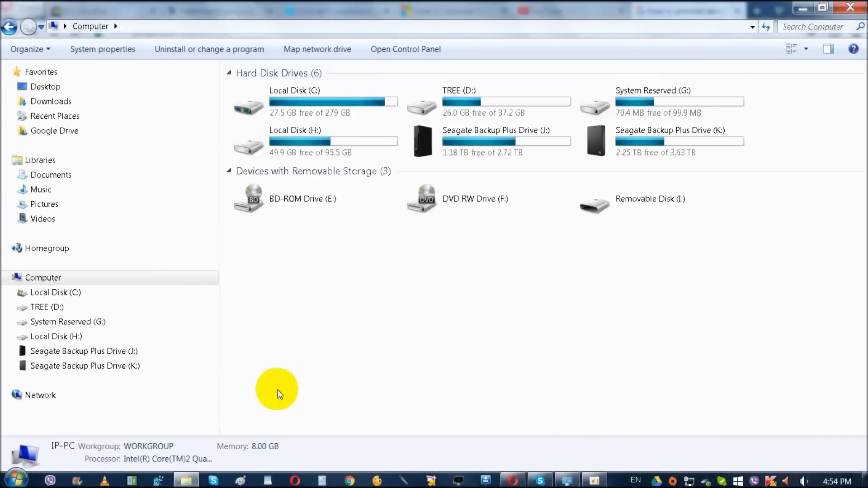
Go from the Start menu's Control Panel to Programs and Features.
left_click(17, 479)
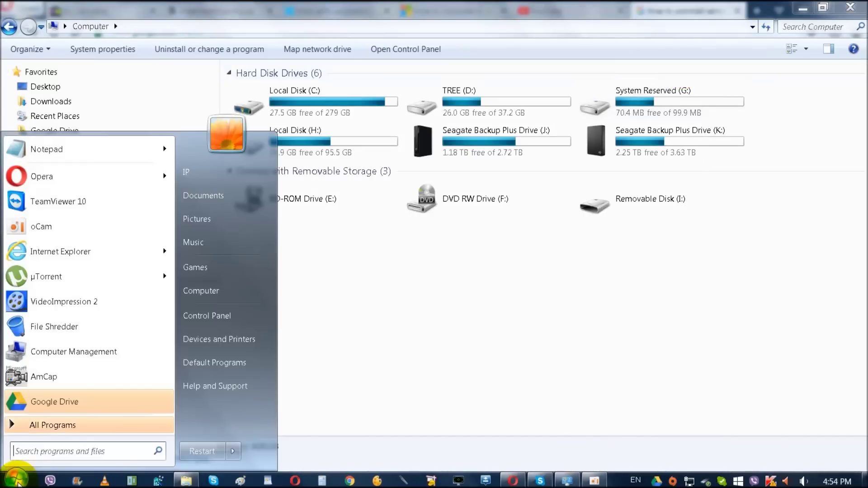
left_click(218, 319)
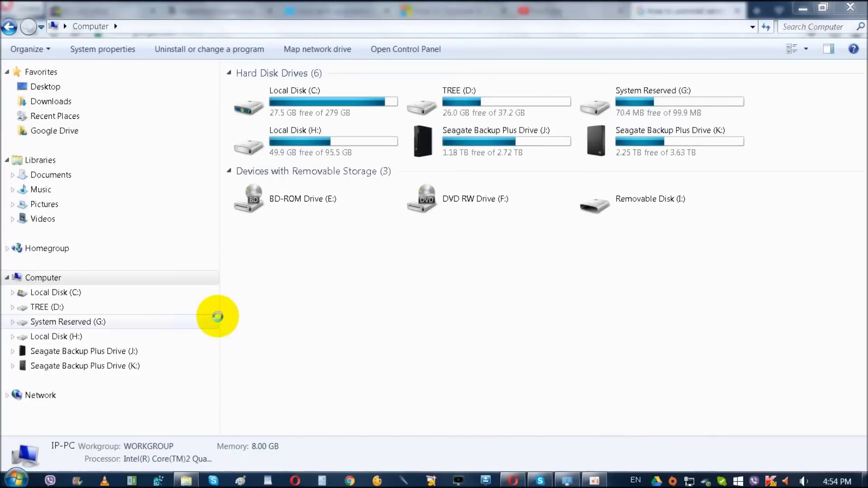
scroll(281, 240, "down", 7)
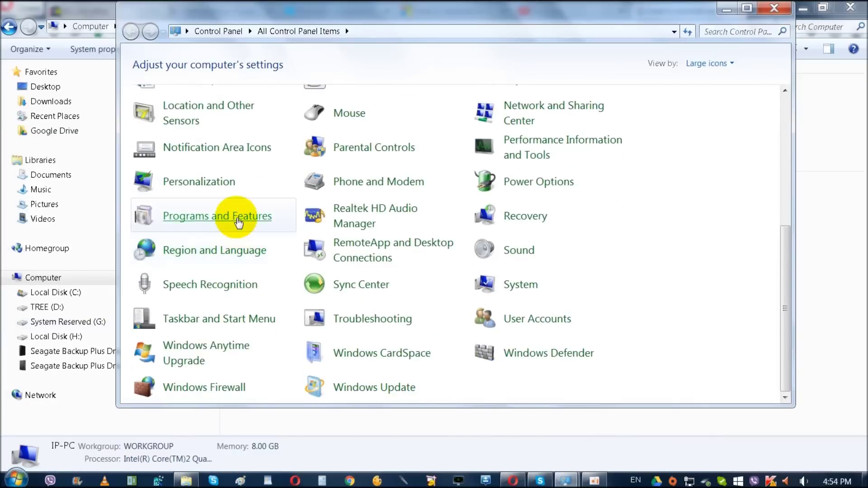
left_click(238, 218)
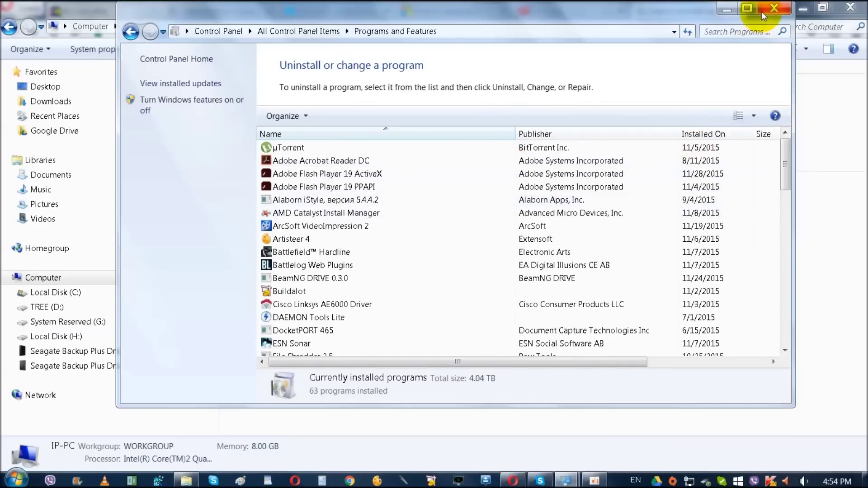
Maximize Programs and Features, show the installed updates list, and bring up Task Manager.
left_click(746, 8)
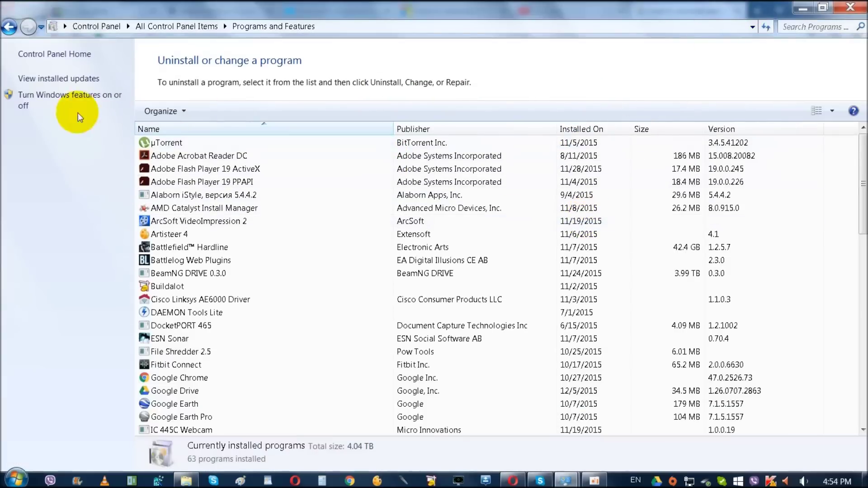
left_click(30, 107)
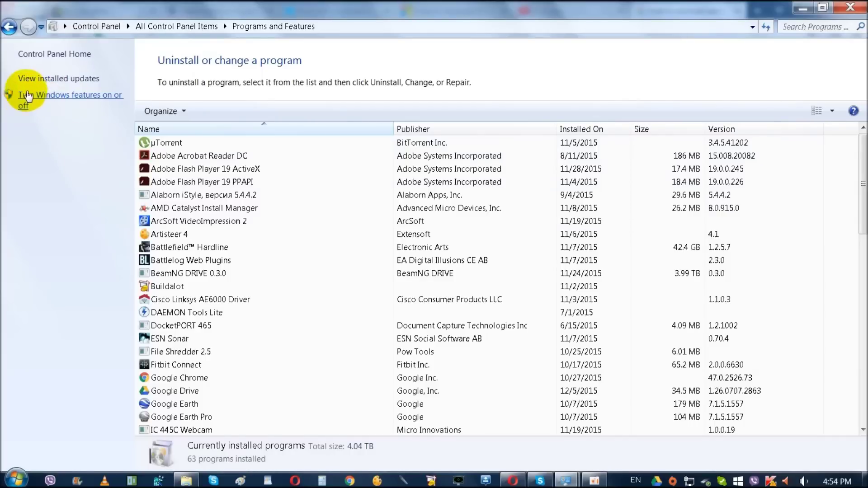
left_click(63, 81)
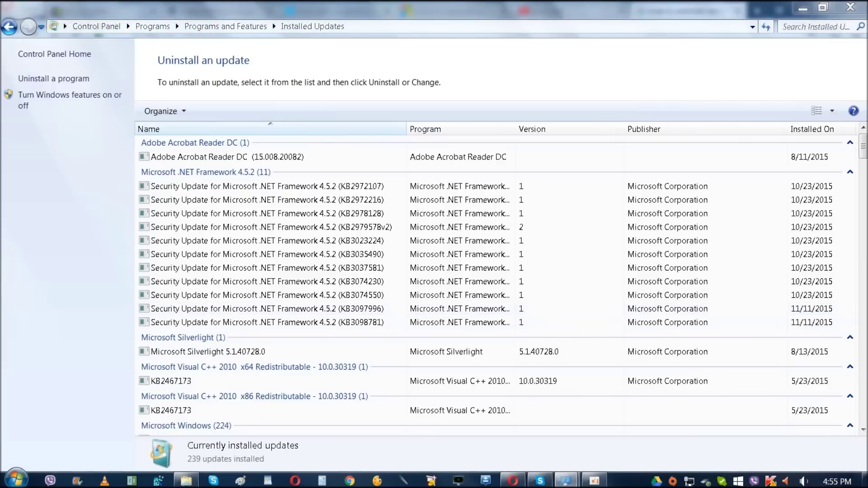
key("ctrl+shift+Escape")
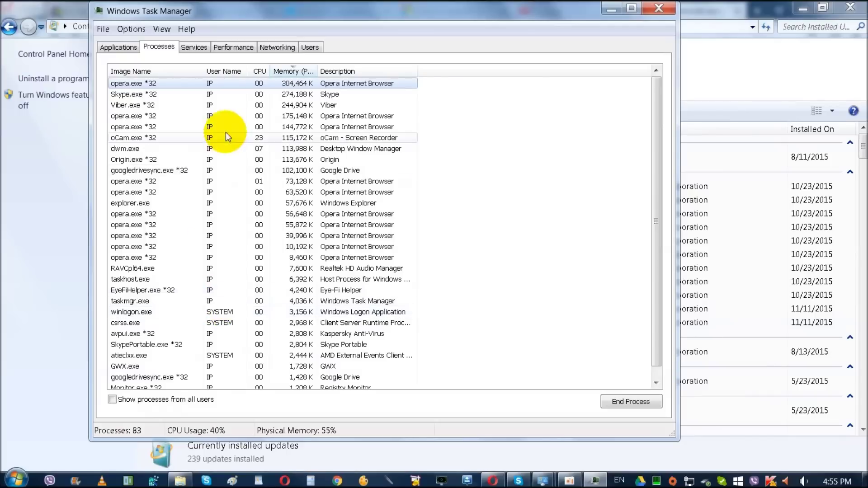
Sort processes by memory, then end and confirm the GWX.exe process tree.
left_click(299, 70)
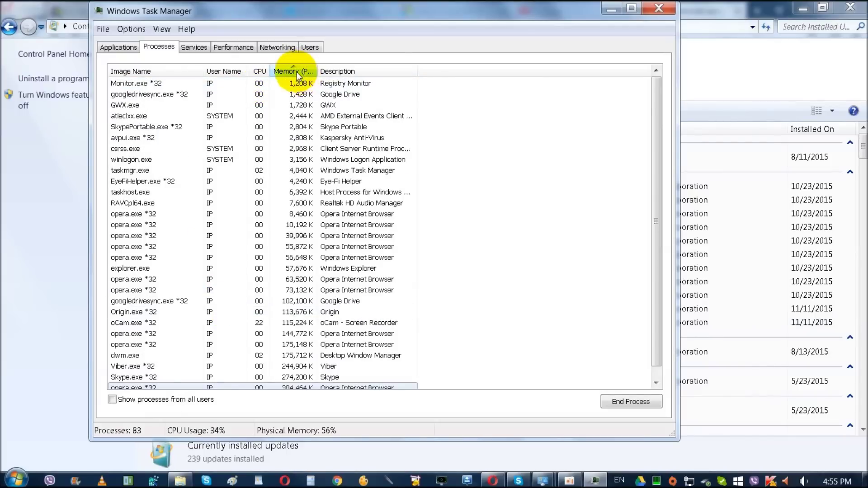
left_click(296, 72)
scroll(303, 334, "down", 3)
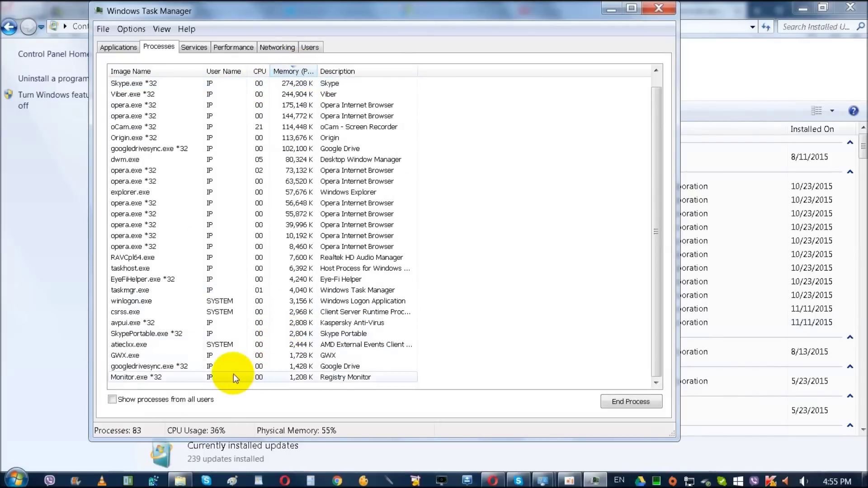
left_click(123, 356)
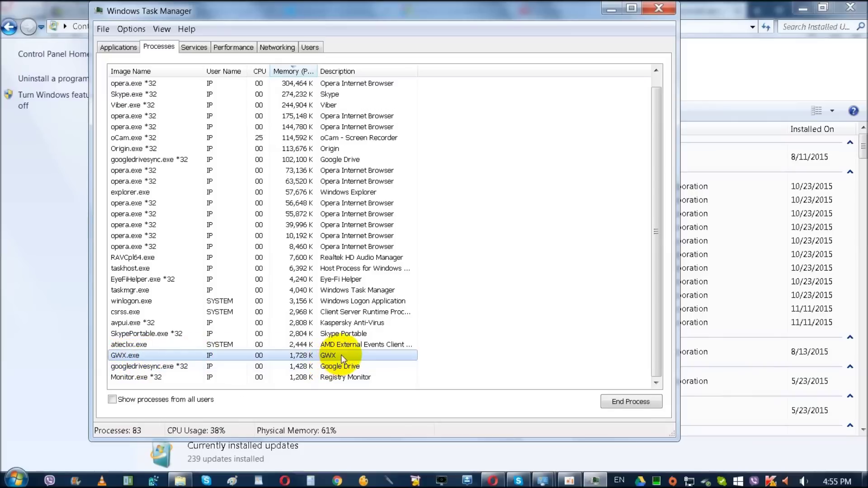
right_click(738, 481)
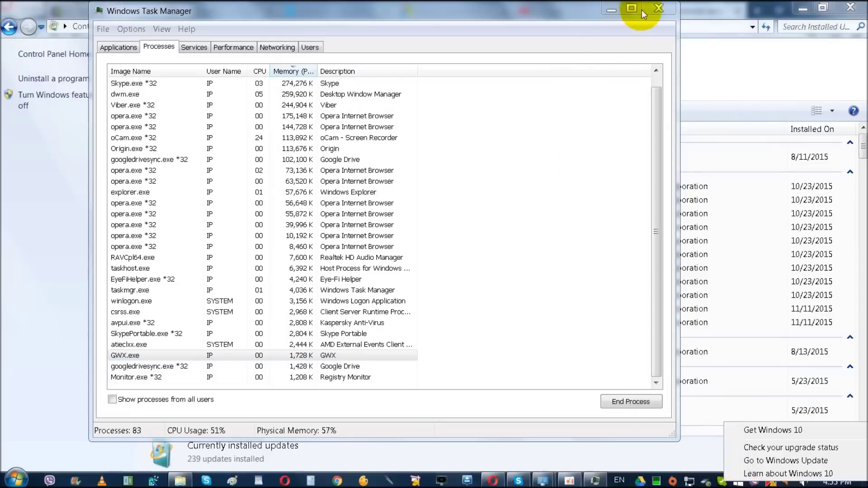
left_click(128, 357)
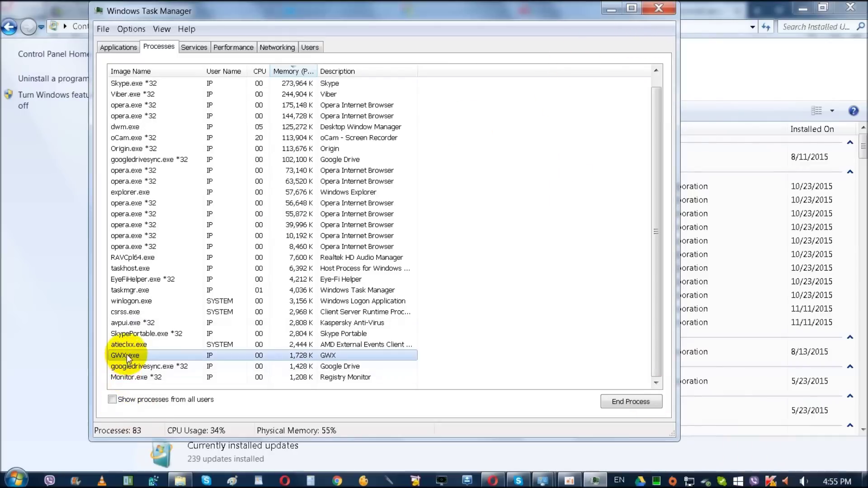
right_click(128, 357)
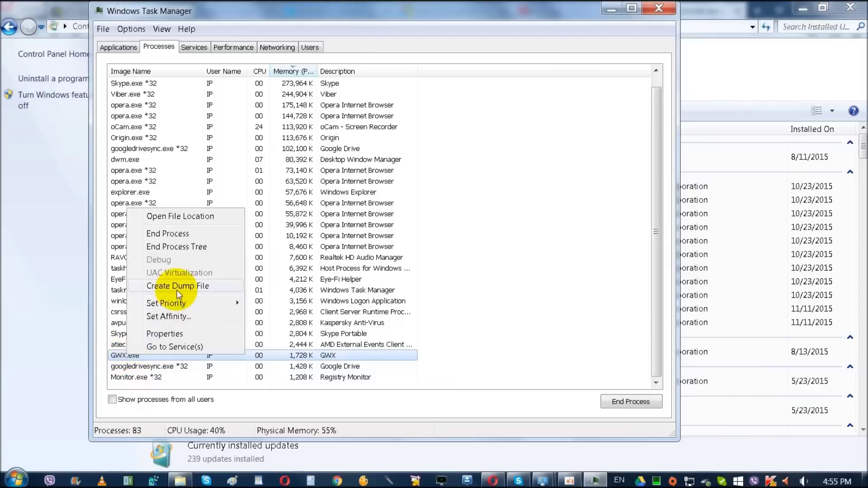
left_click(180, 247)
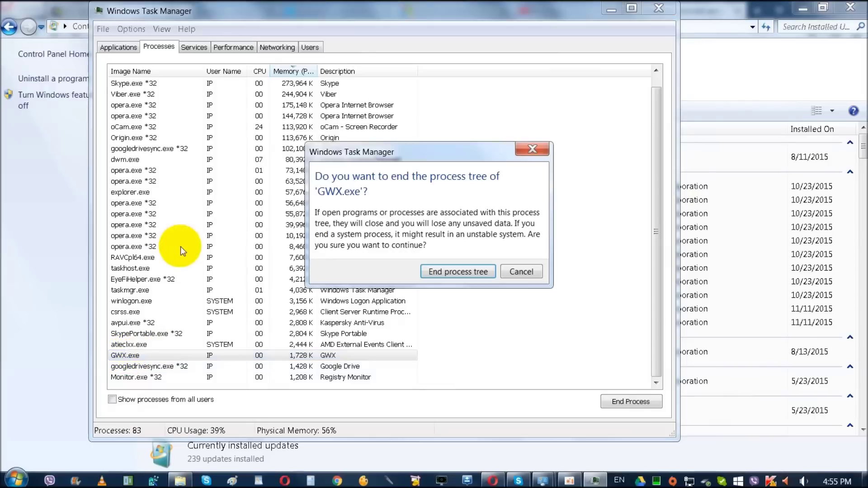
left_click(448, 271)
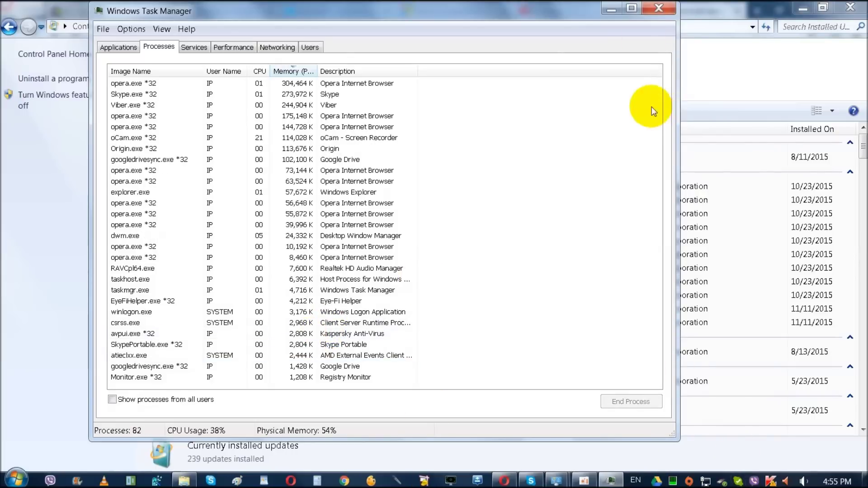
Close Task Manager and scroll down through the Installed Updates list.
left_click(657, 14)
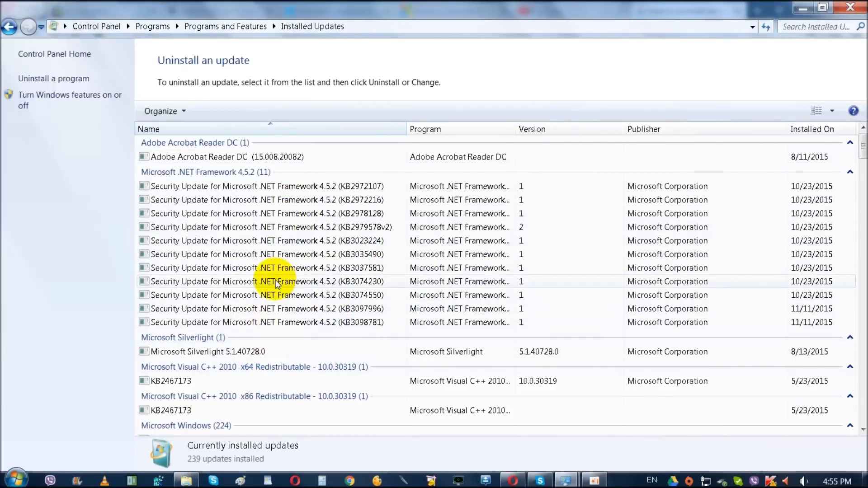
scroll(274, 278, "down", 2)
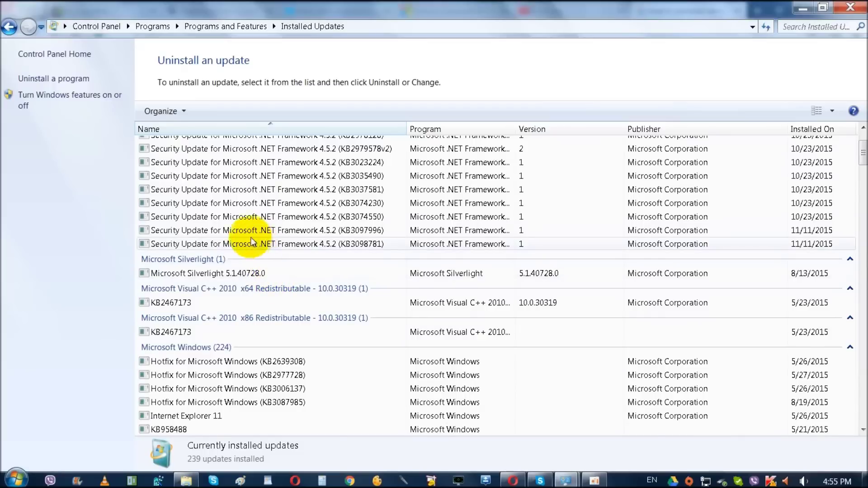
scroll(251, 240, "down", 5)
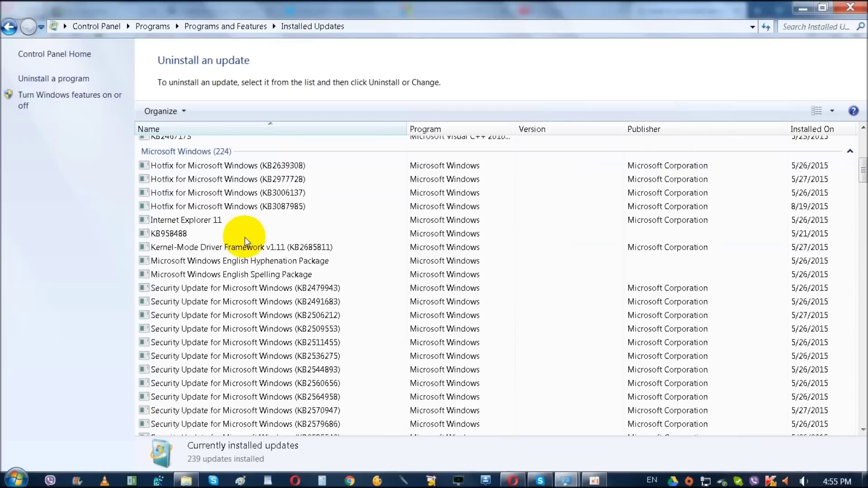
scroll(245, 237, "down", 14)
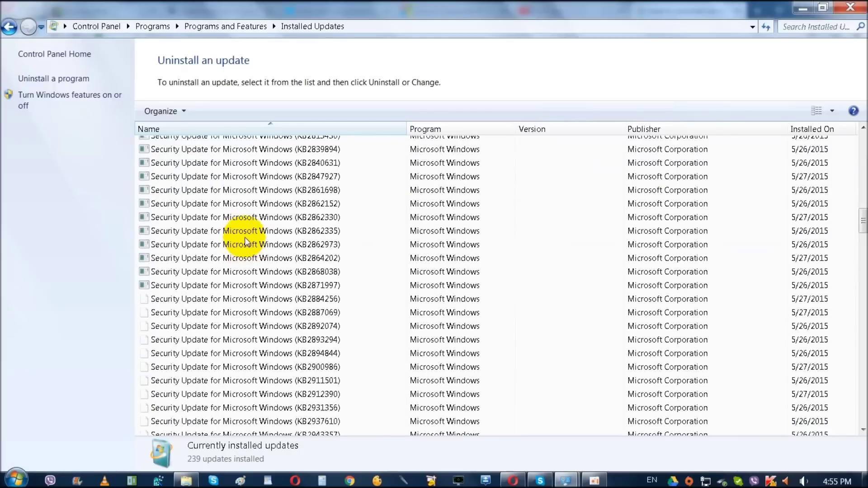
scroll(245, 240, "down", 20)
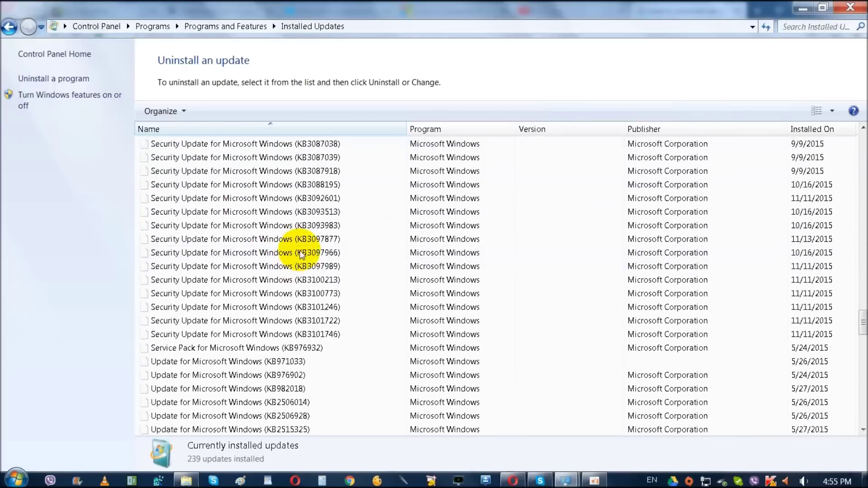
scroll(300, 254, "down", 15)
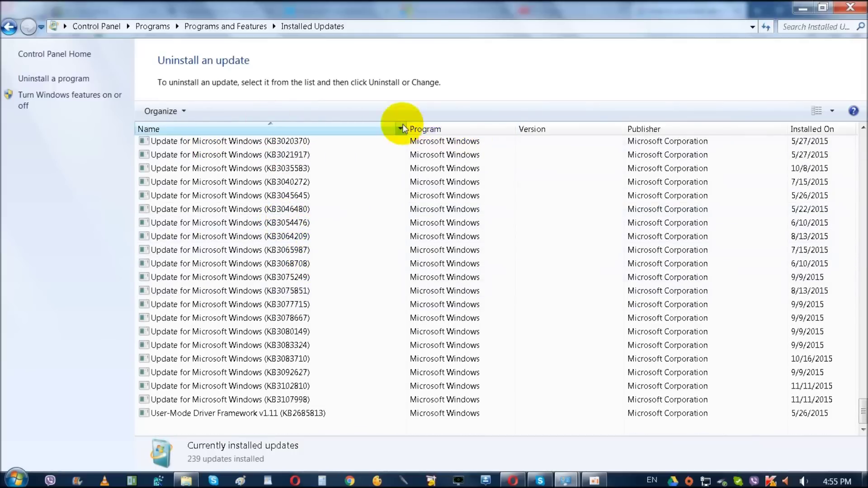
Sort the installed updates by name, toggling the order, and browse the results.
left_click(554, 130)
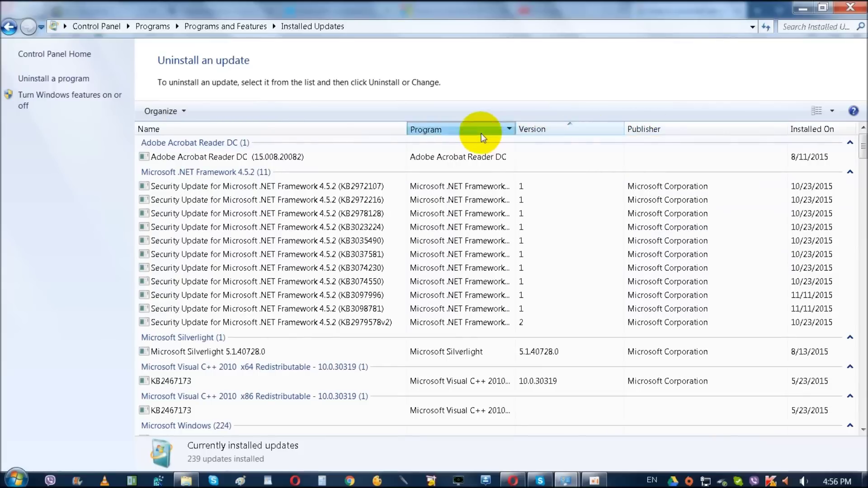
left_click(377, 129)
left_click(332, 128)
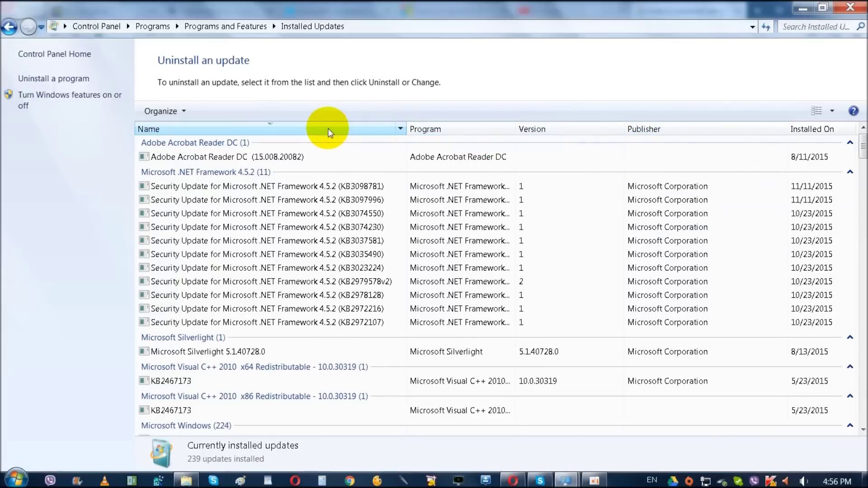
left_click(329, 131)
left_click(329, 131)
scroll(378, 216, "down", 15)
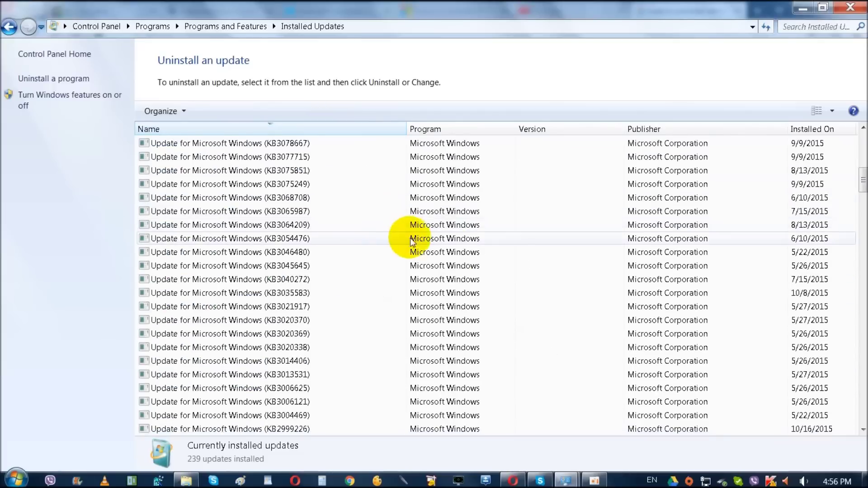
scroll(492, 260, "down", 20)
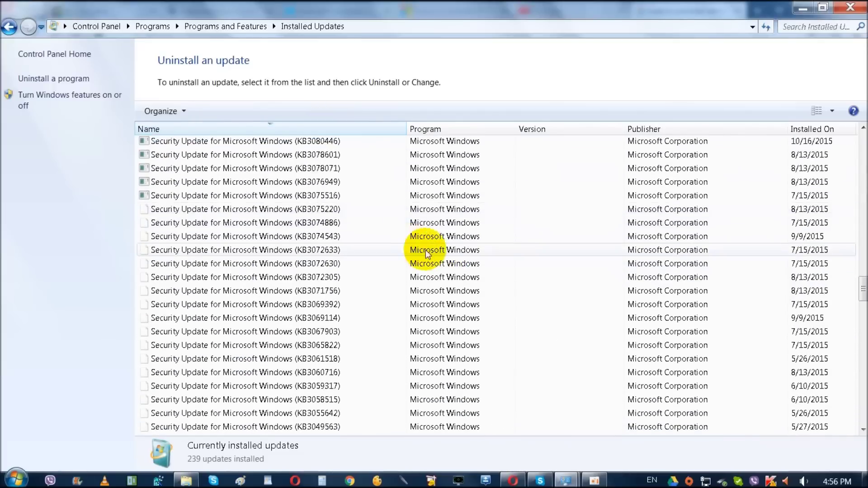
scroll(229, 219, "up", 3)
scroll(219, 219, "down", 20)
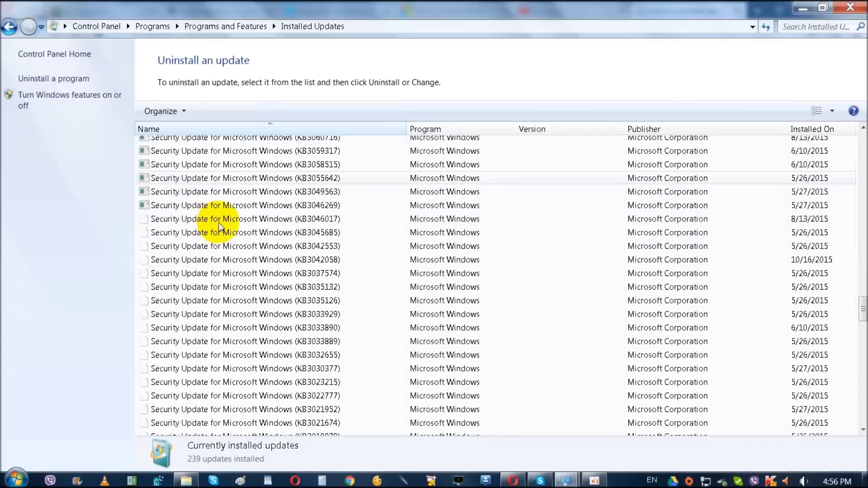
scroll(225, 230, "down", 20)
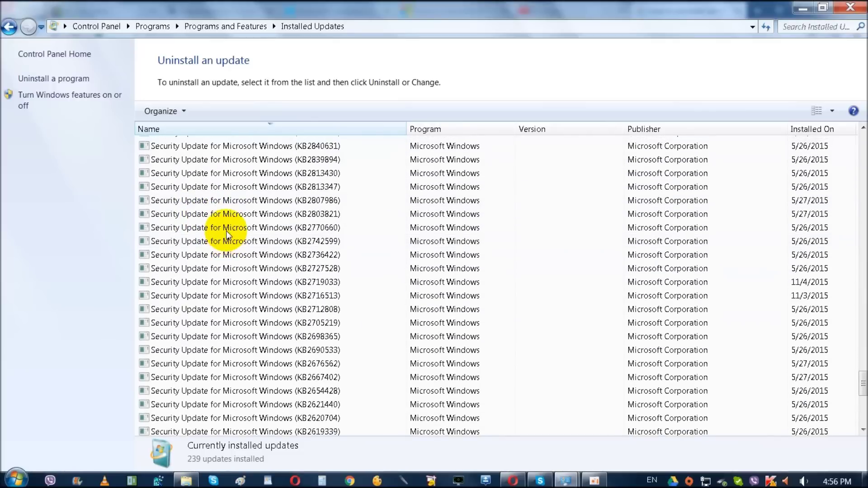
scroll(226, 230, "down", 3)
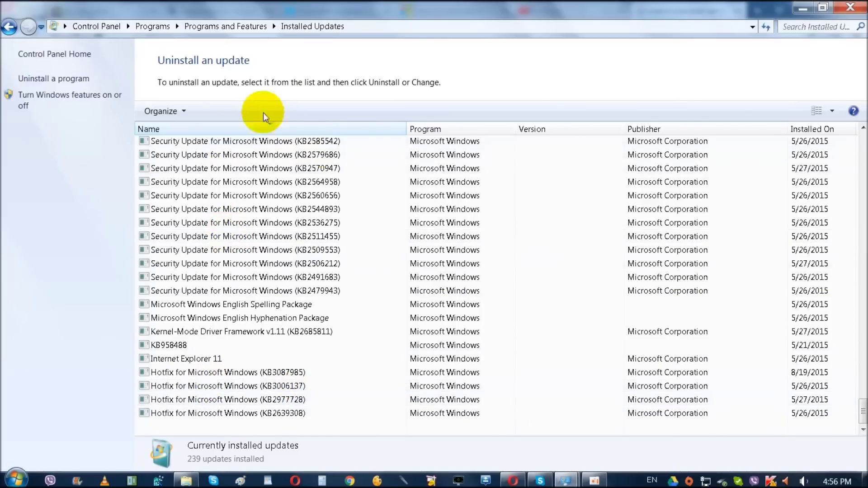
Re-sort by name ascending and select KB3035583, just past KB3020338.
left_click(246, 130)
scroll(244, 253, "down", 15)
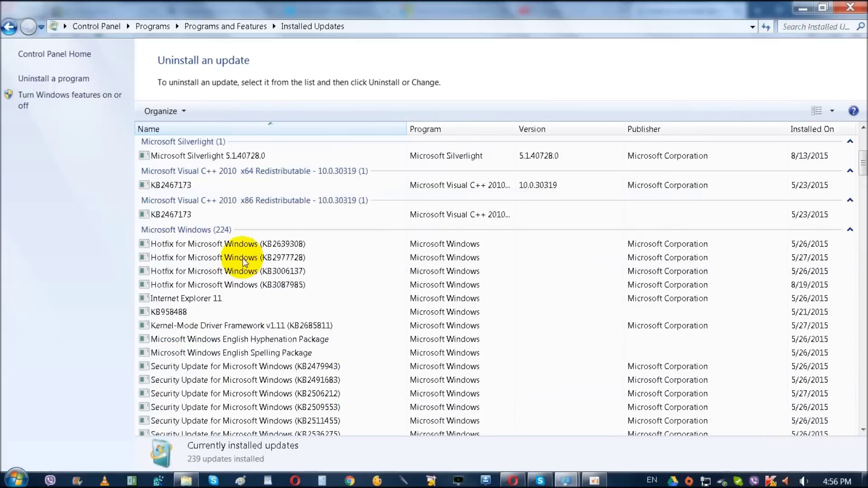
scroll(247, 282, "down", 20)
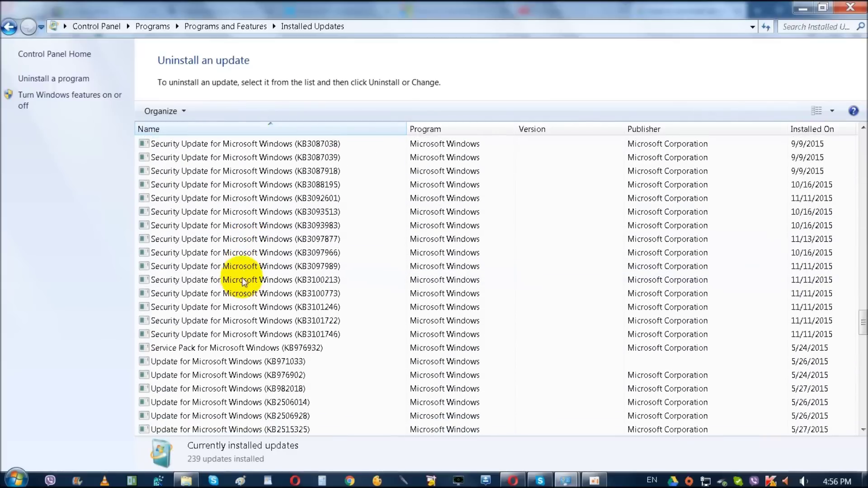
scroll(242, 279, "down", 6)
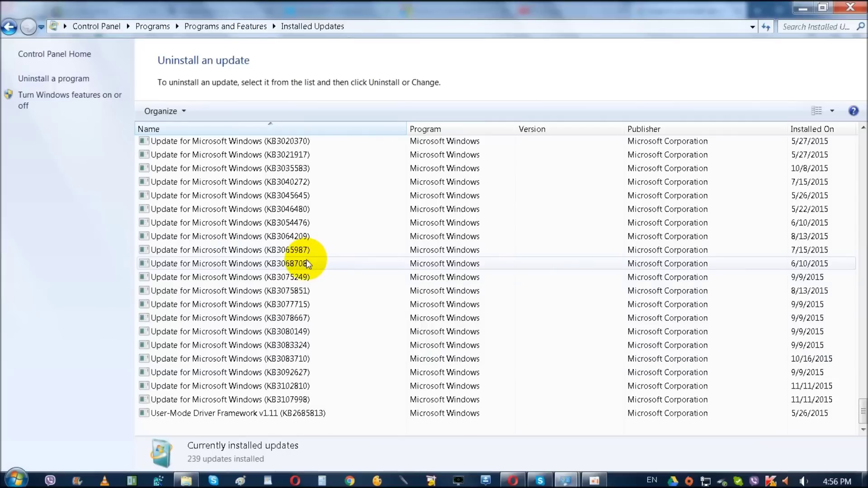
scroll(279, 257, "up", 6)
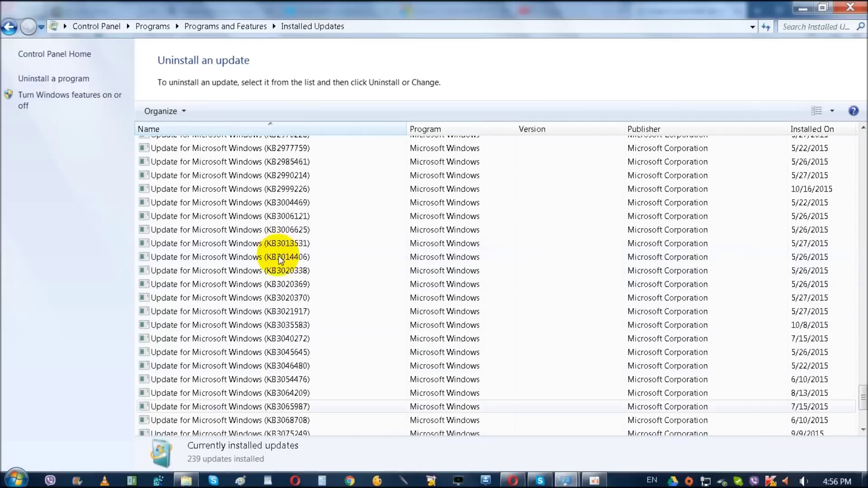
scroll(279, 257, "up", 2)
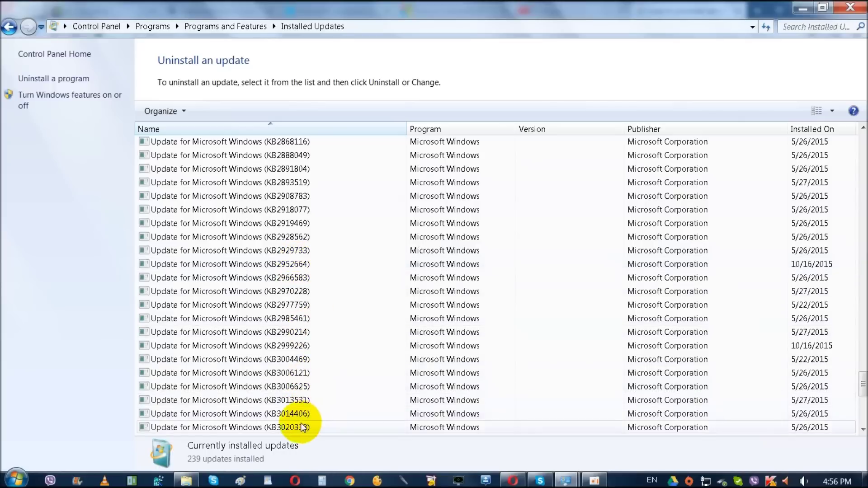
left_click(287, 427)
scroll(323, 393, "down", 6)
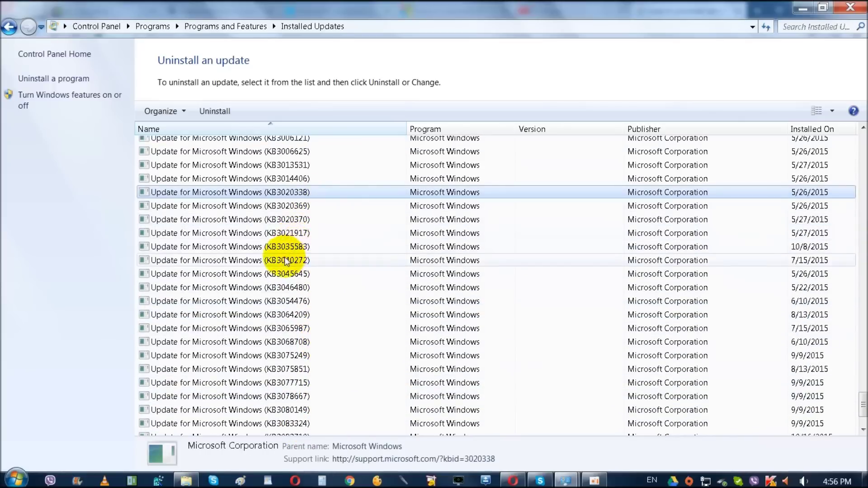
left_click(293, 248)
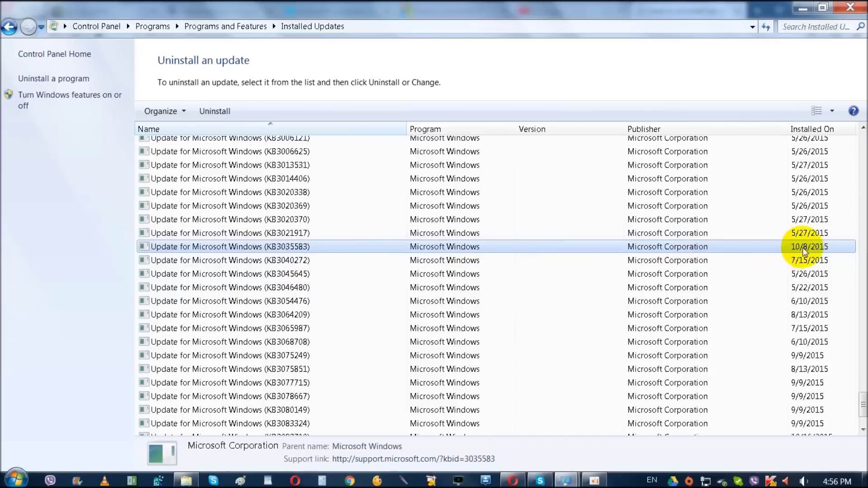
Choose Uninstall from the KB3035583 update's context menu.
right_click(351, 246)
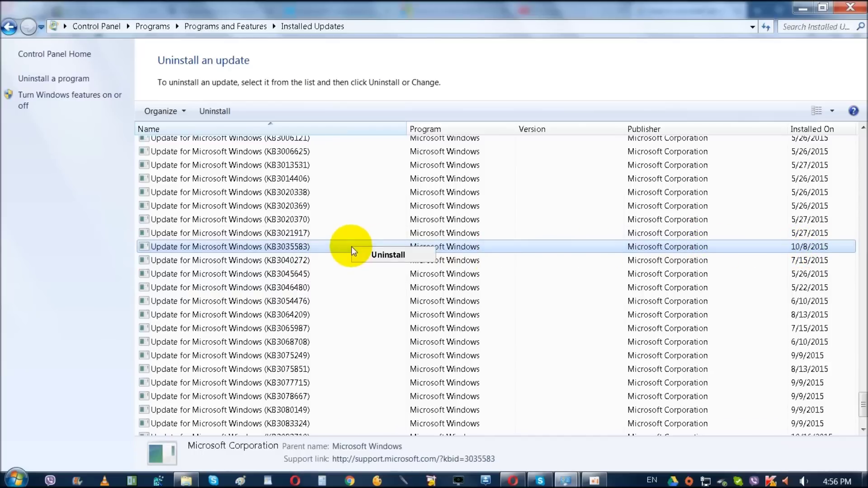
left_click(382, 254)
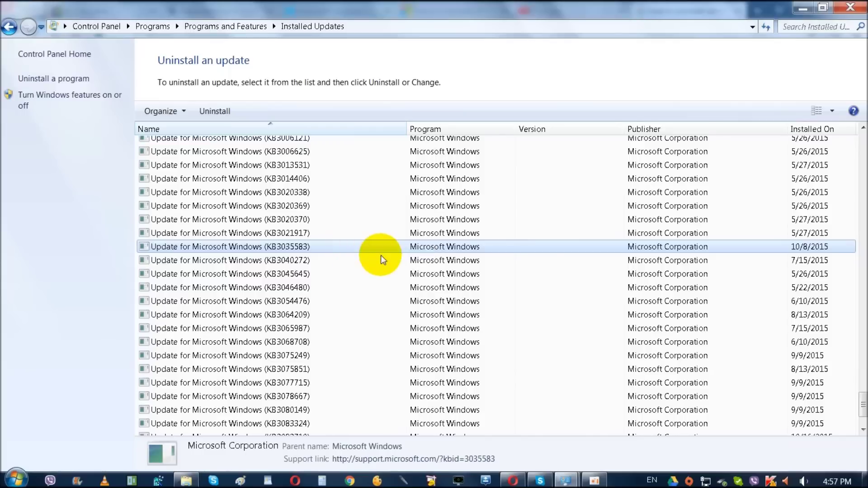
Confirm removing KB3035583, then choose Restart Later.
left_click(474, 240)
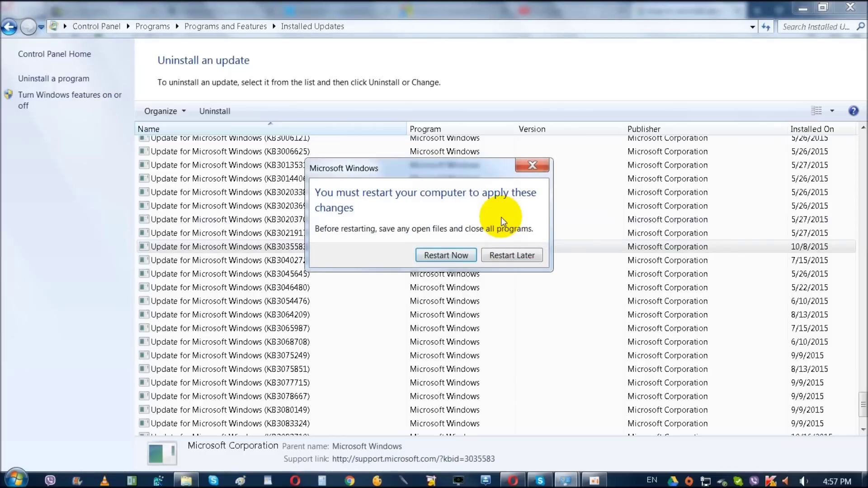
left_click(510, 256)
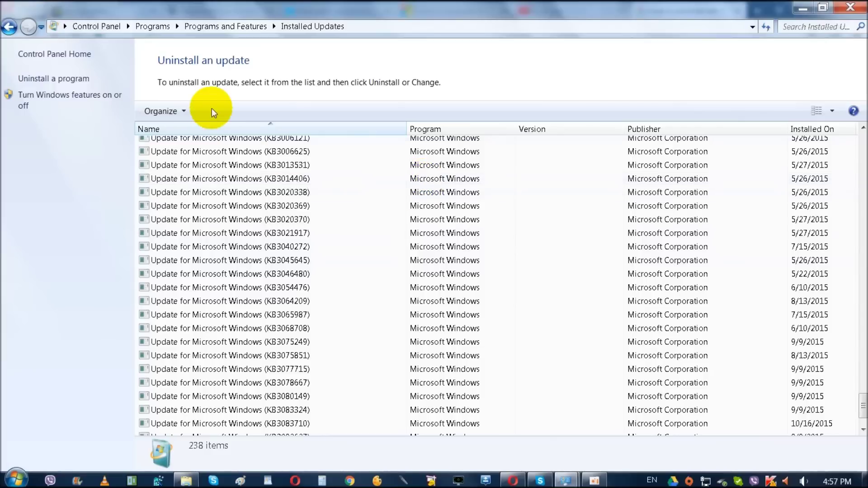
Show Control Panel items as Large icons and reach Windows Update's Change settings page.
left_click(97, 29)
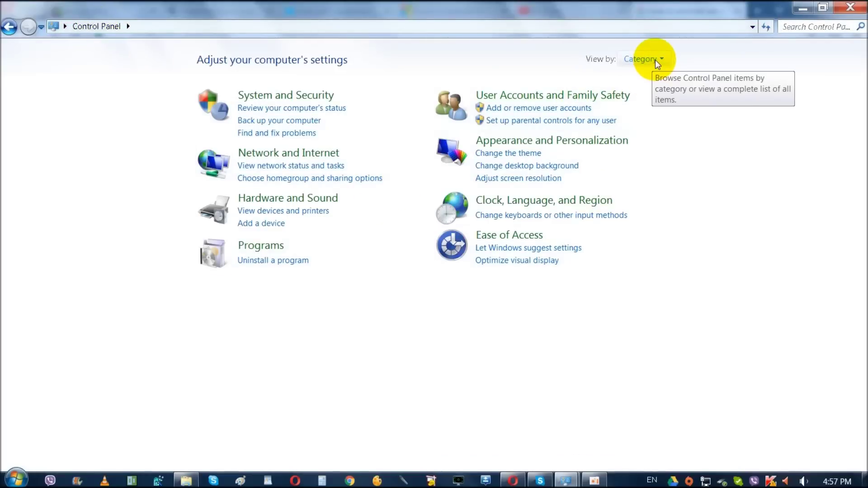
left_click(655, 59)
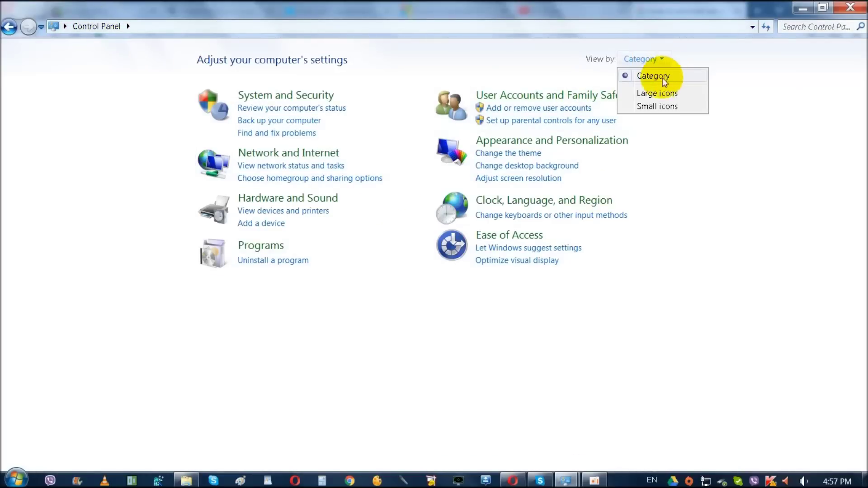
left_click(656, 93)
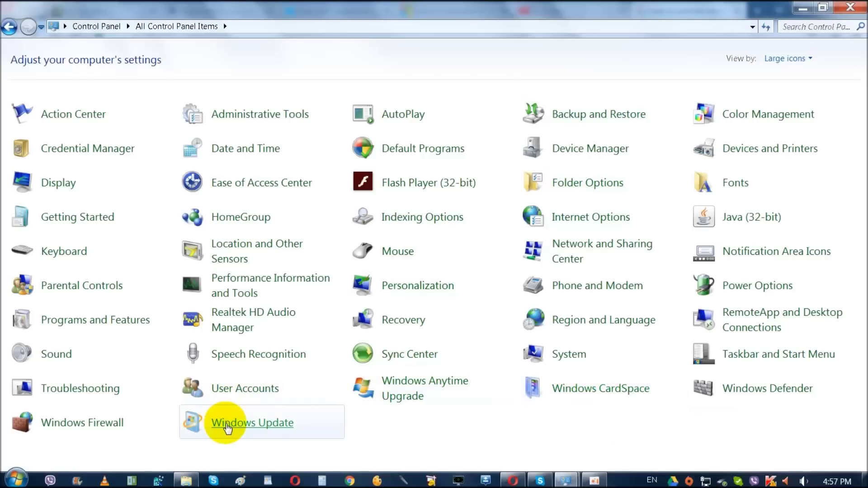
left_click(244, 424)
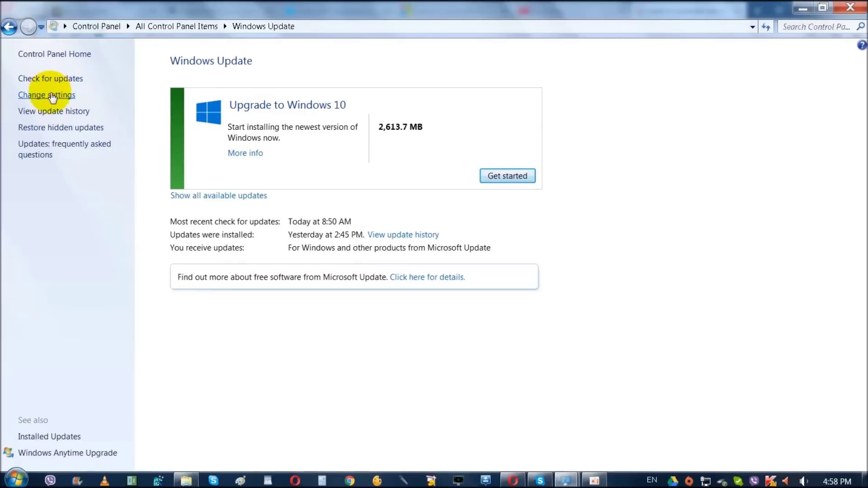
left_click(53, 96)
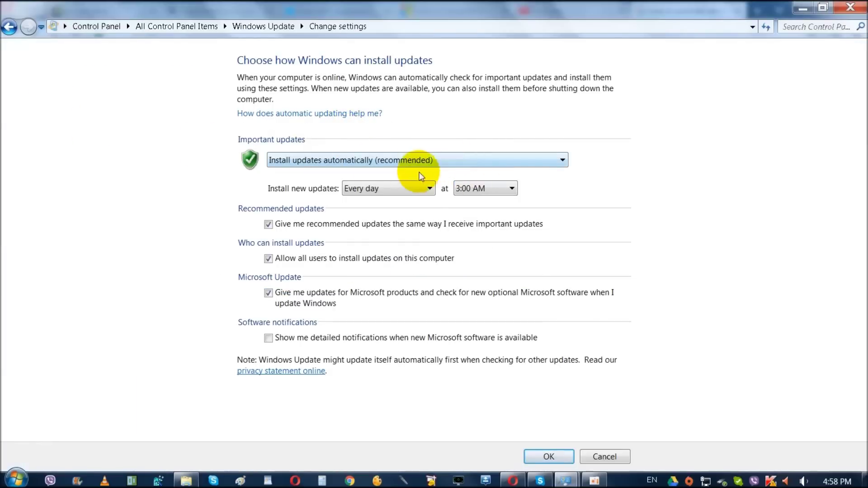
Pick 'Check for updates but let me choose', untick recommended updates and Microsoft Update, confirming opt-out.
left_click(563, 163)
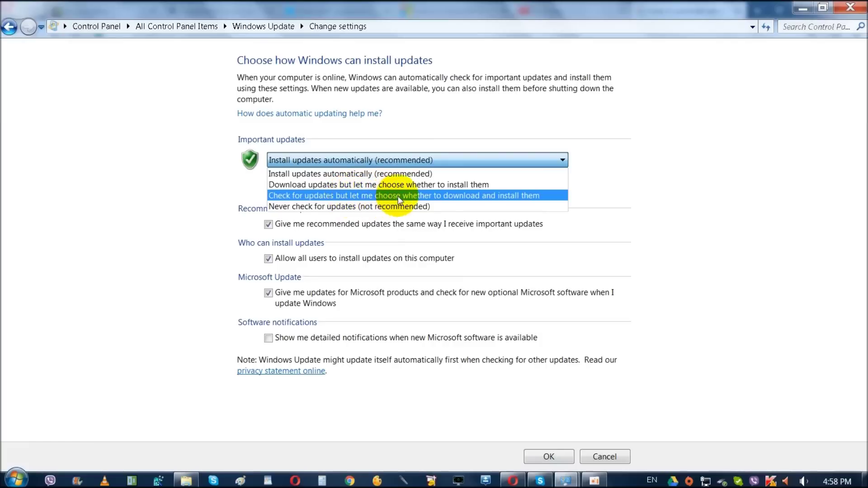
left_click(422, 195)
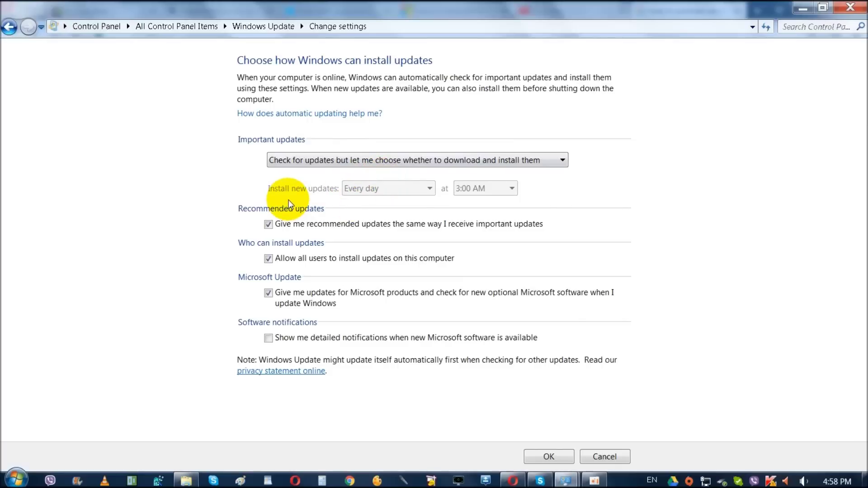
left_click(268, 225)
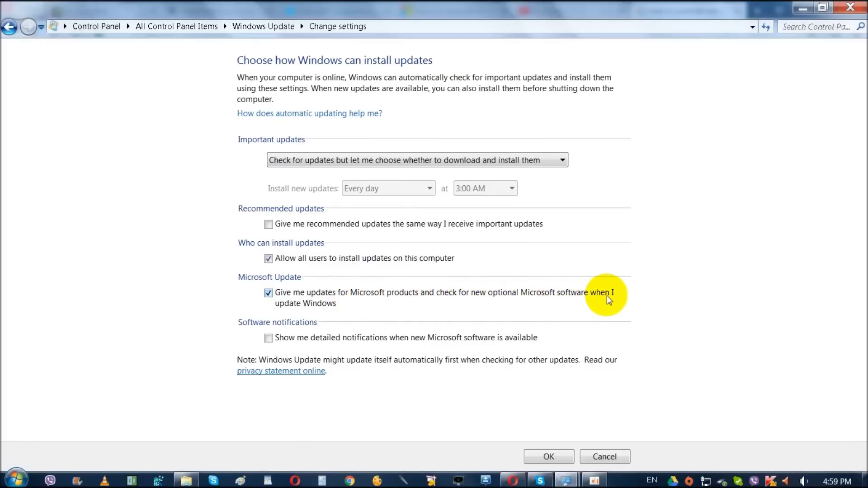
left_click(268, 293)
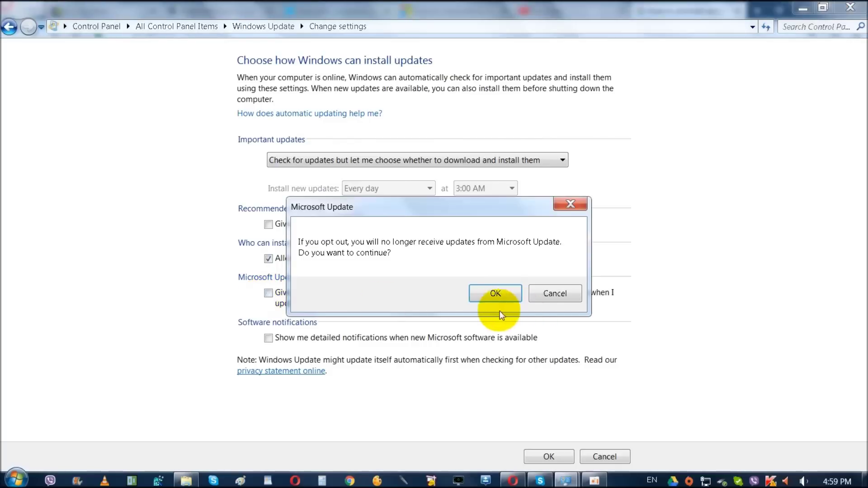
left_click(494, 294)
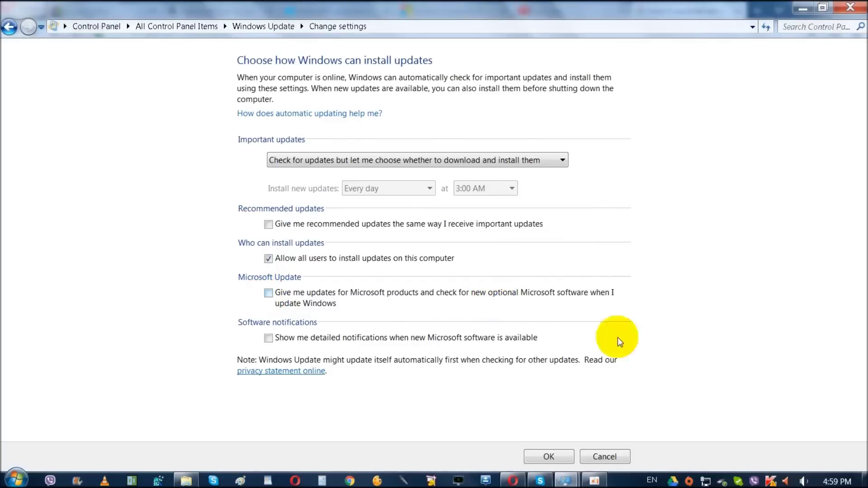
Apply the check-only settings with recommended updates and Microsoft Update off by clicking OK.
left_click(561, 454)
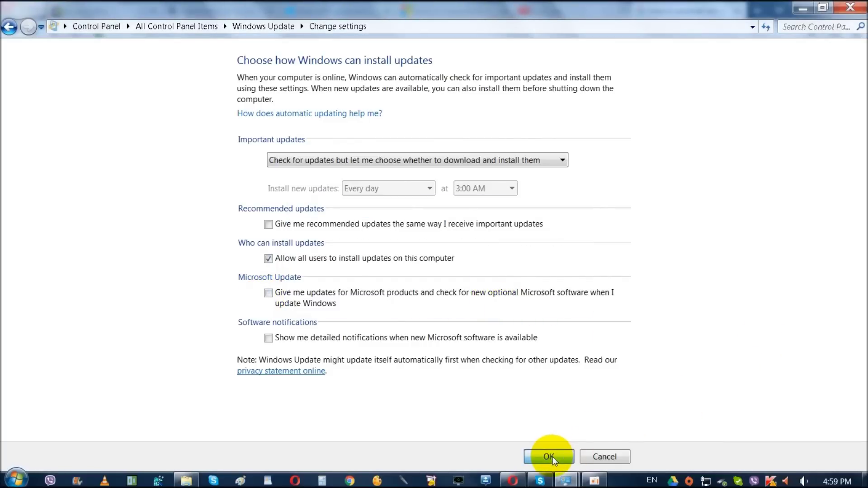